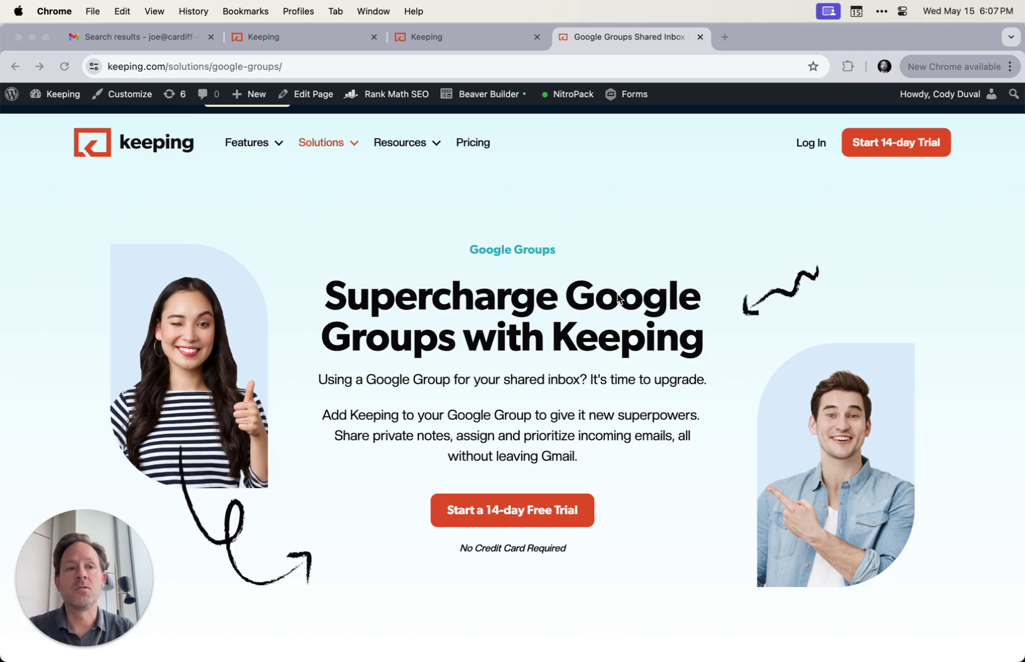
In a new tab, go to groups.google.com and start a new group named IT
left_click(724, 37)
left_click(587, 70)
type("groups")
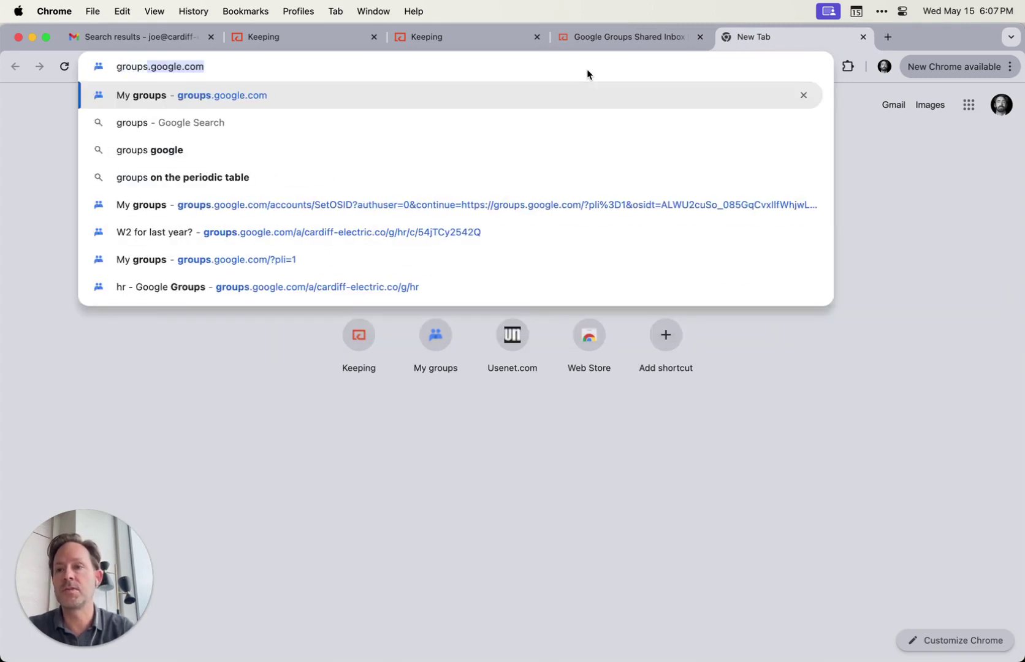
key("Return")
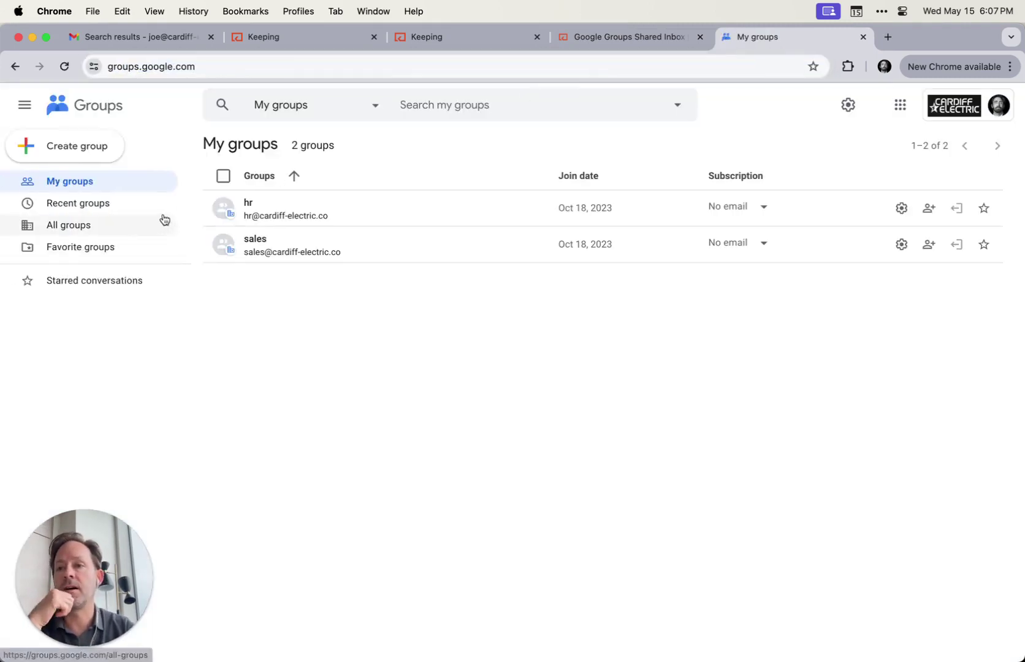
left_click(62, 147)
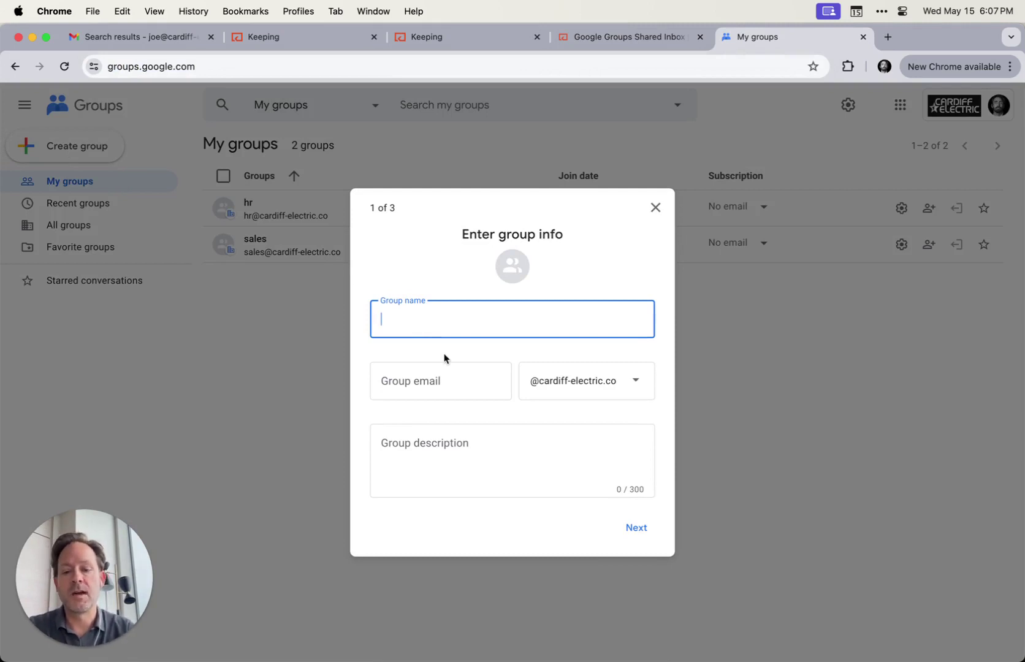
type("IT")
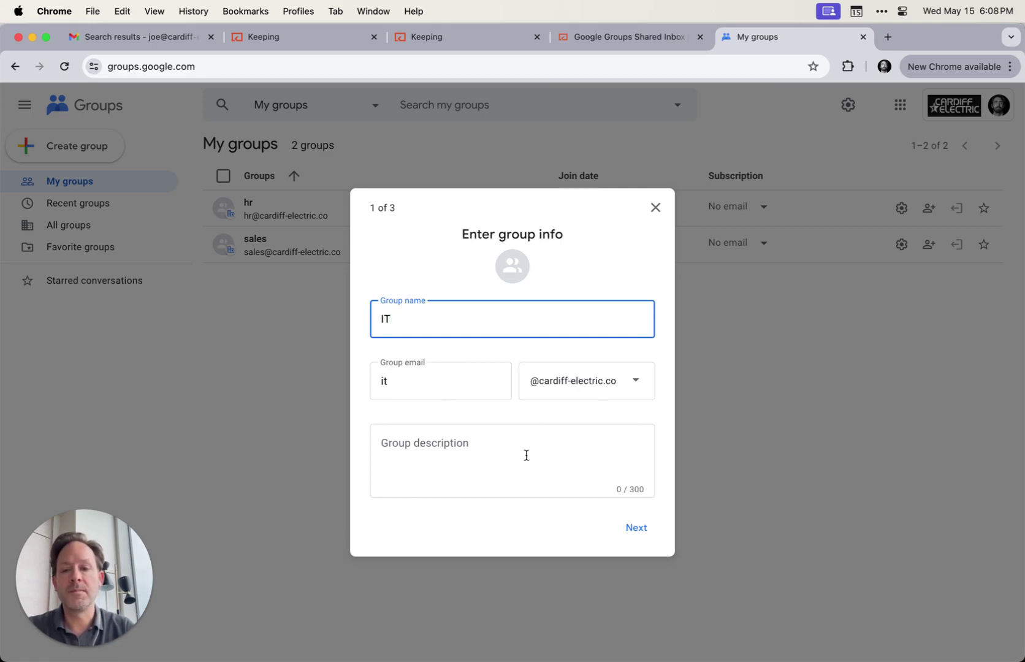
On the privacy settings step, set Who can post to Anyone on the web
left_click(636, 533)
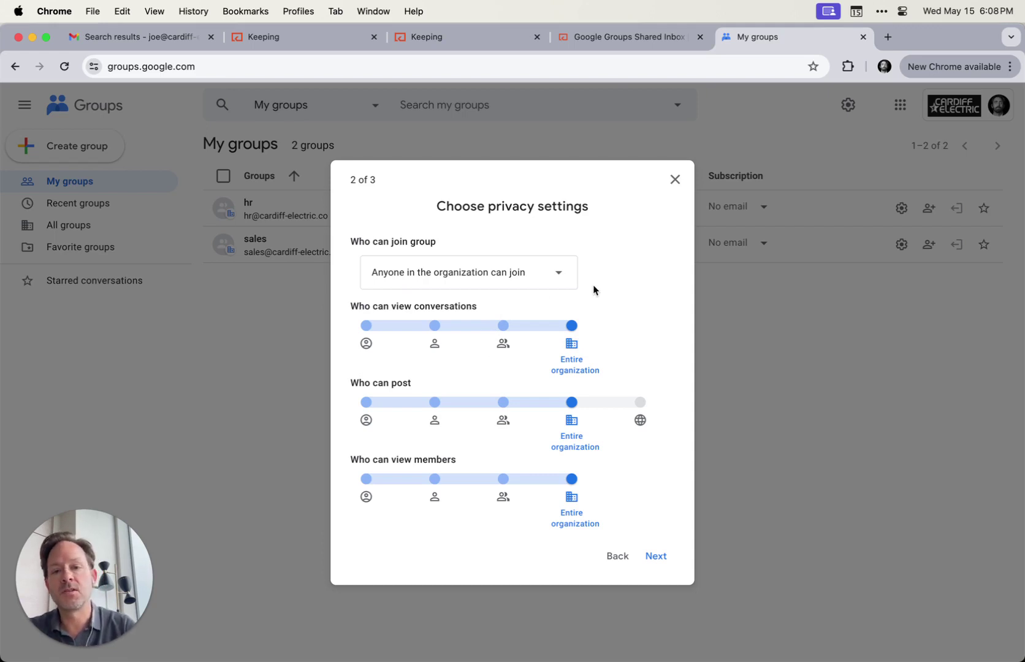
left_click(642, 414)
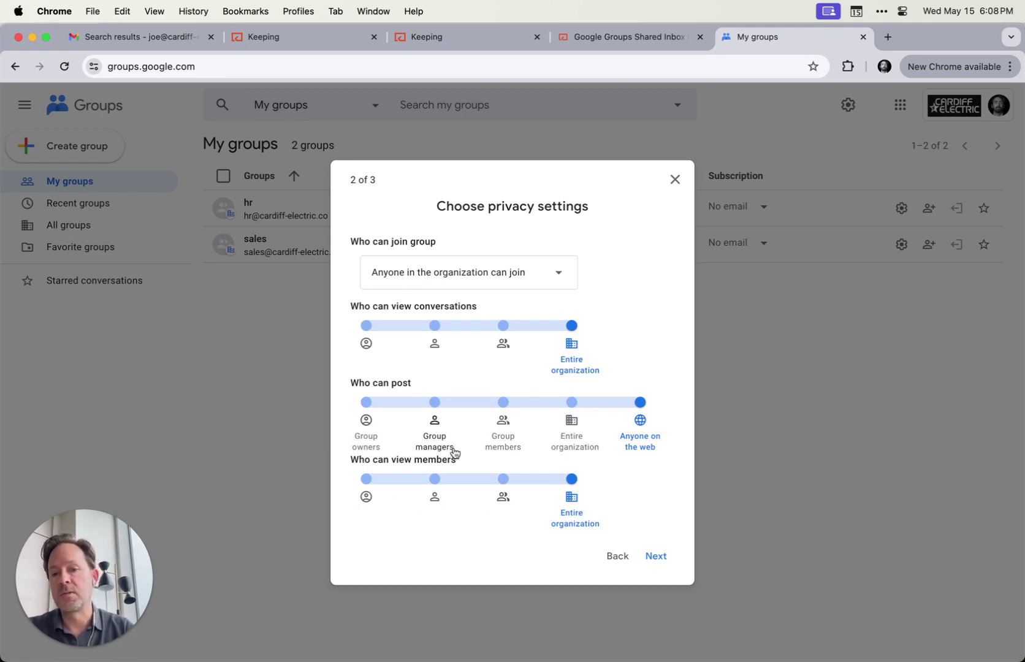
Add and then remove a suggested member, and create the IT group with no extra members
left_click(656, 559)
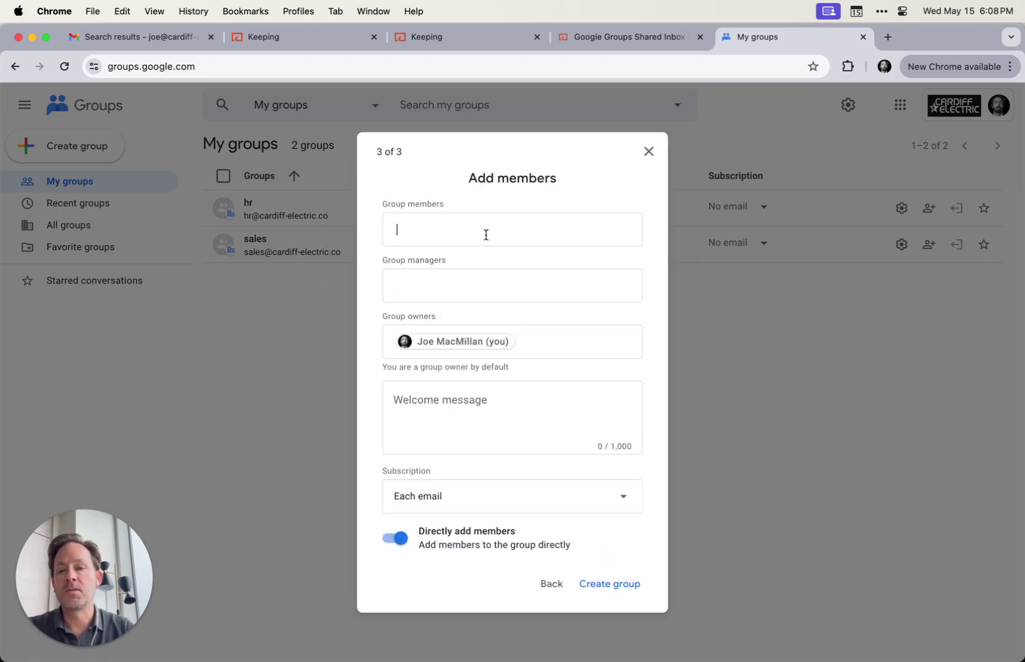
type("cam")
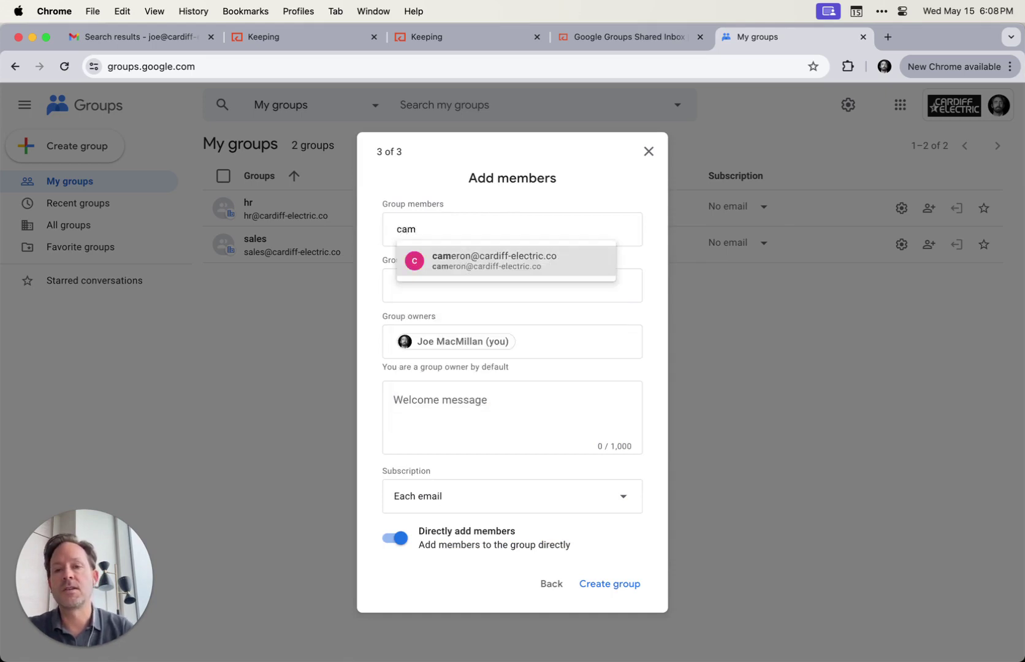
left_click(510, 264)
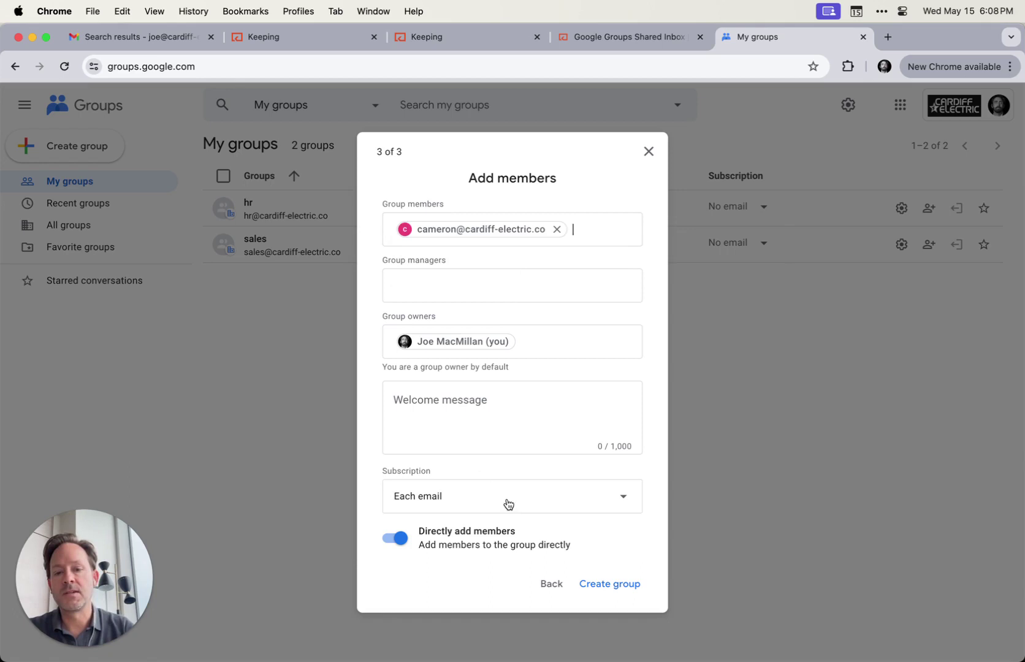
left_click(556, 229)
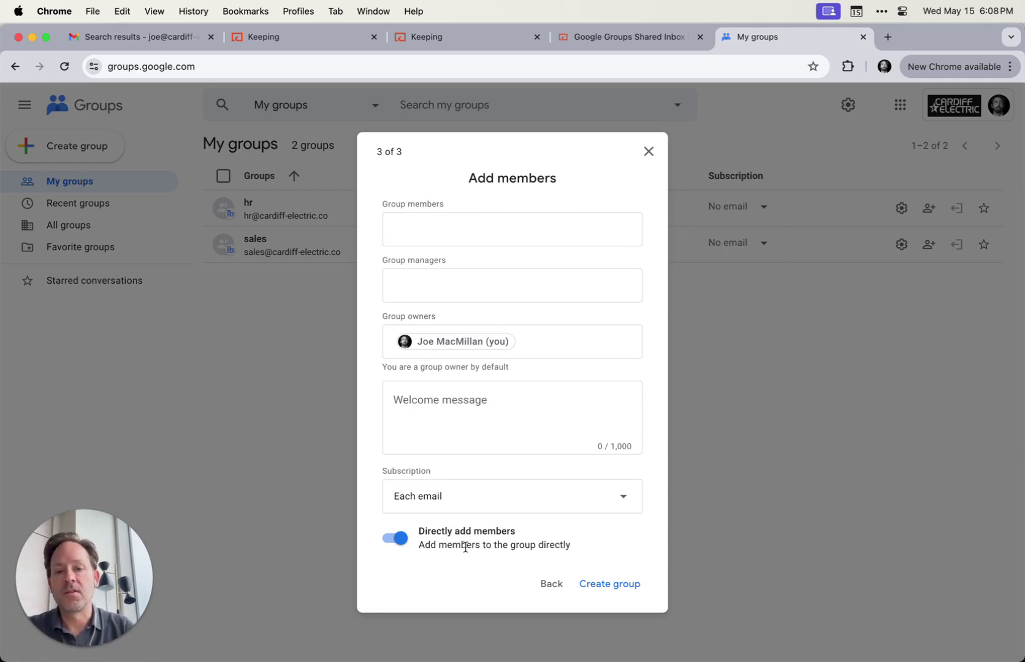
left_click(613, 585)
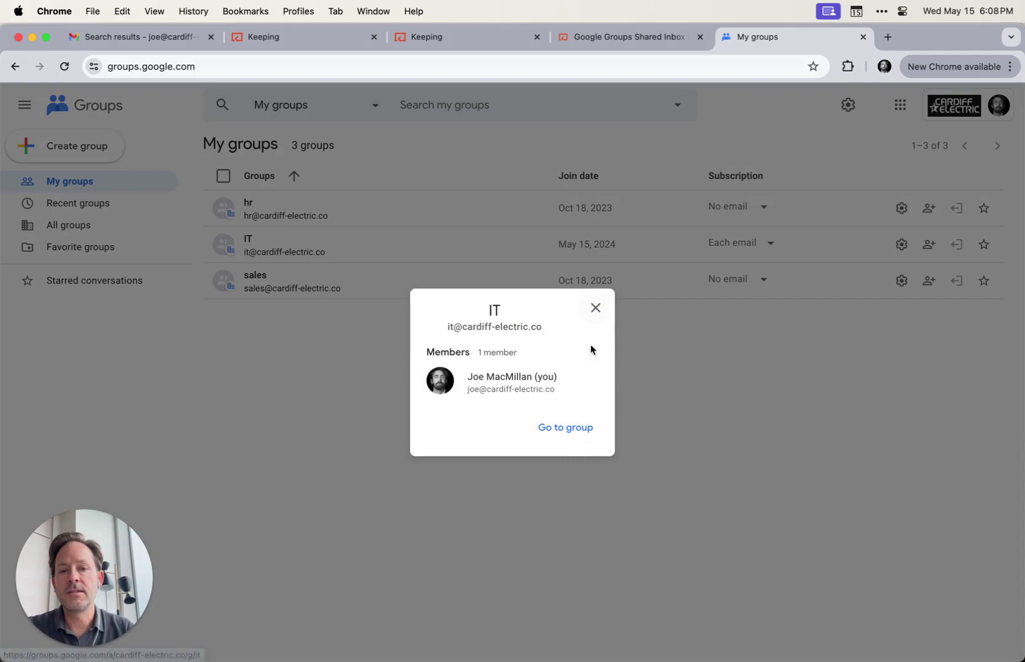
Go to the IT group's page from the creation confirmation dialog
left_click(566, 427)
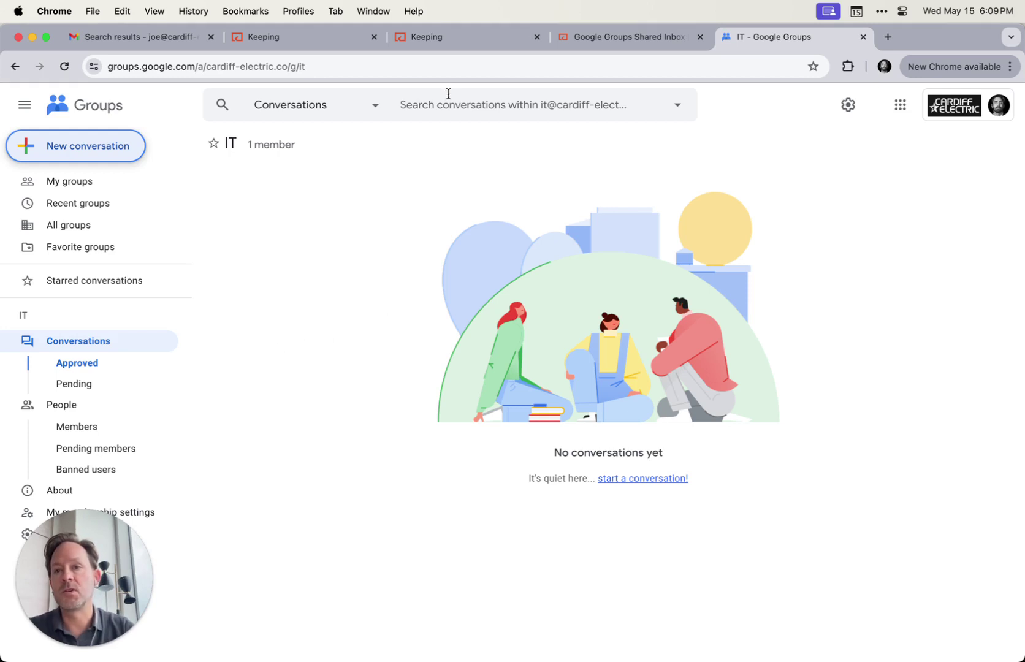
left_click(279, 37)
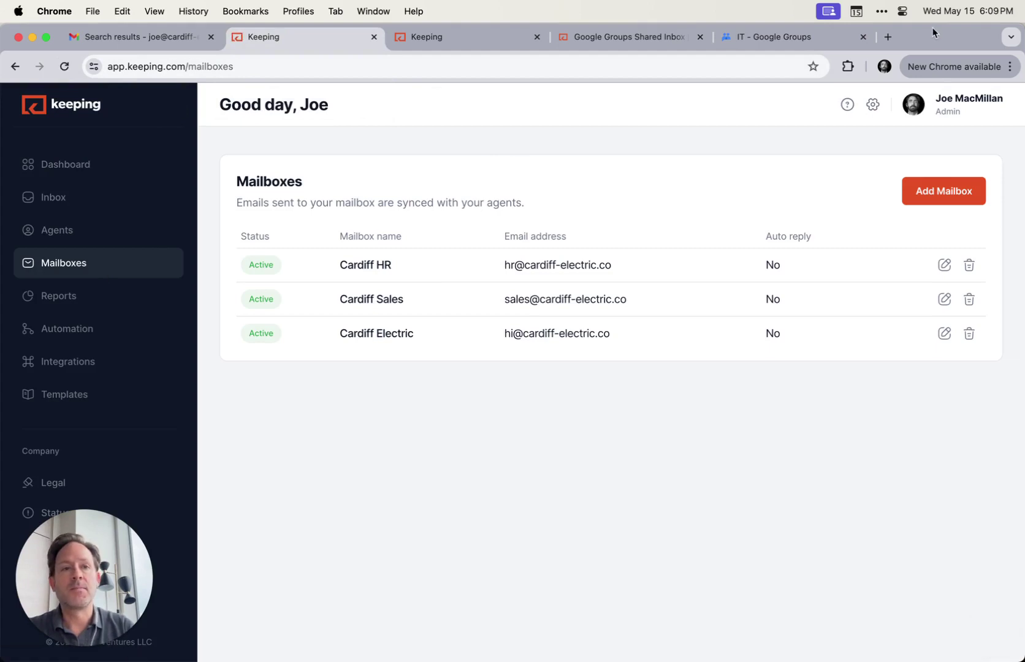
left_click(779, 18)
left_click(960, 202)
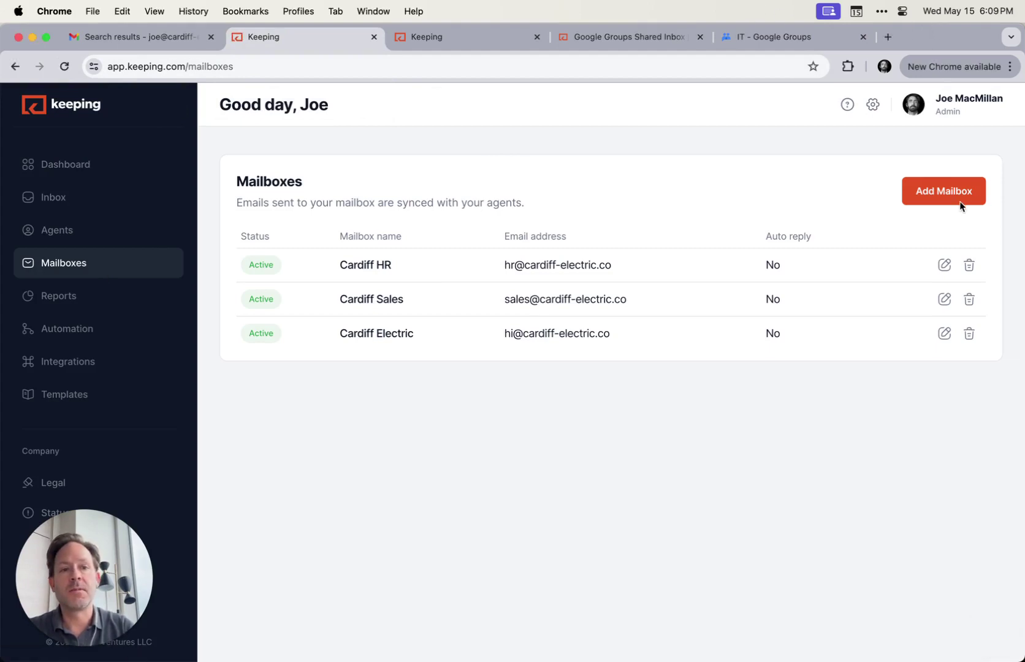
left_click(931, 196)
type("IT Mailbox")
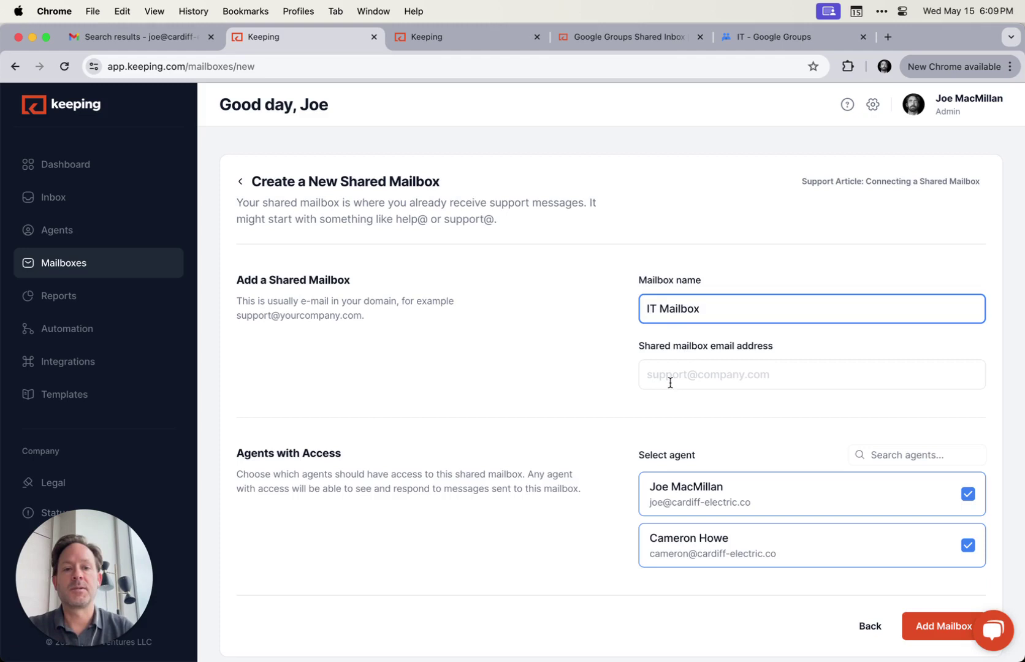
left_click(671, 380)
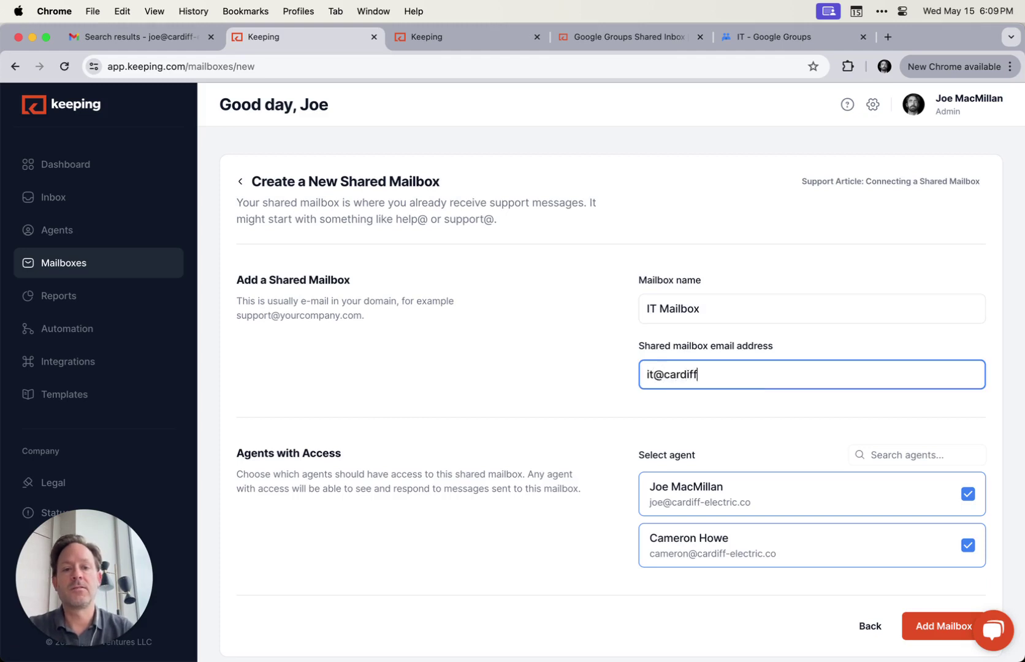
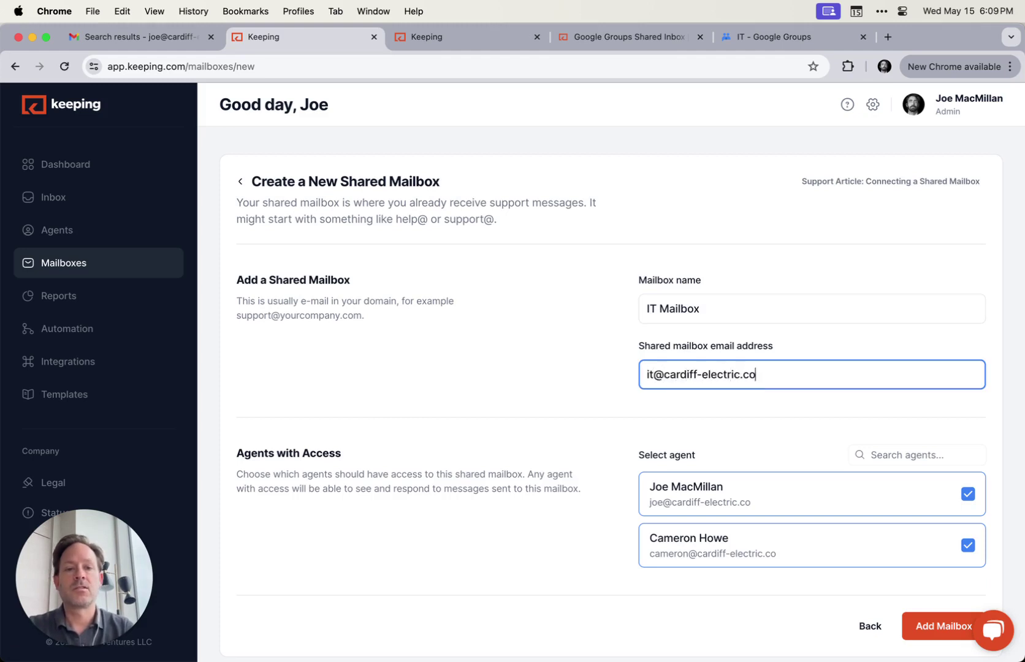
left_click(540, 461)
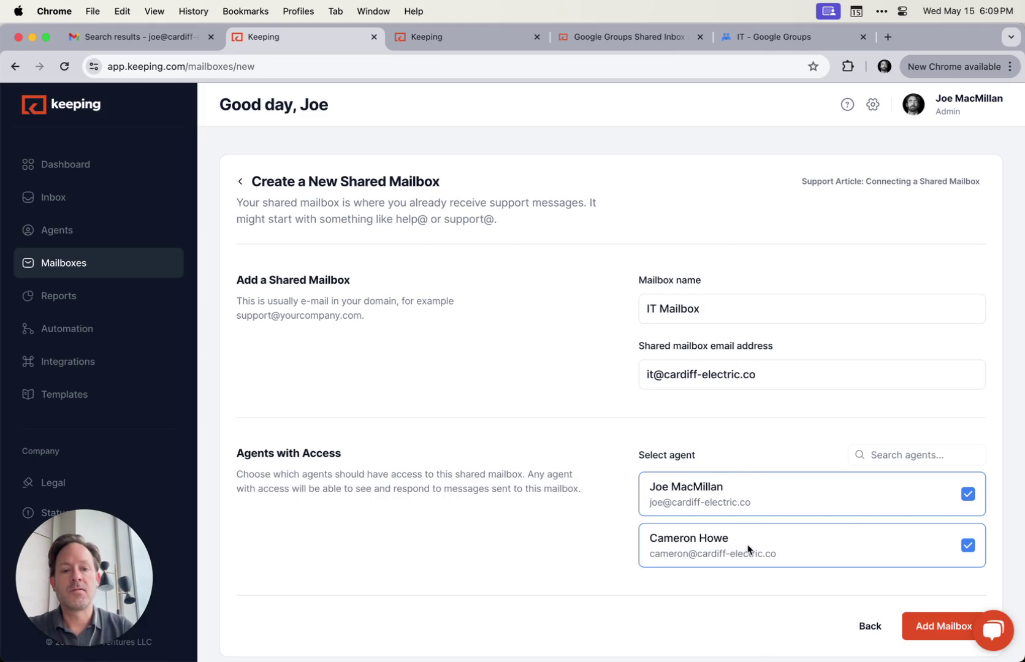
Create IT Mailbox, copy its unique forwarding address, and return to the IT group tab
left_click(944, 626)
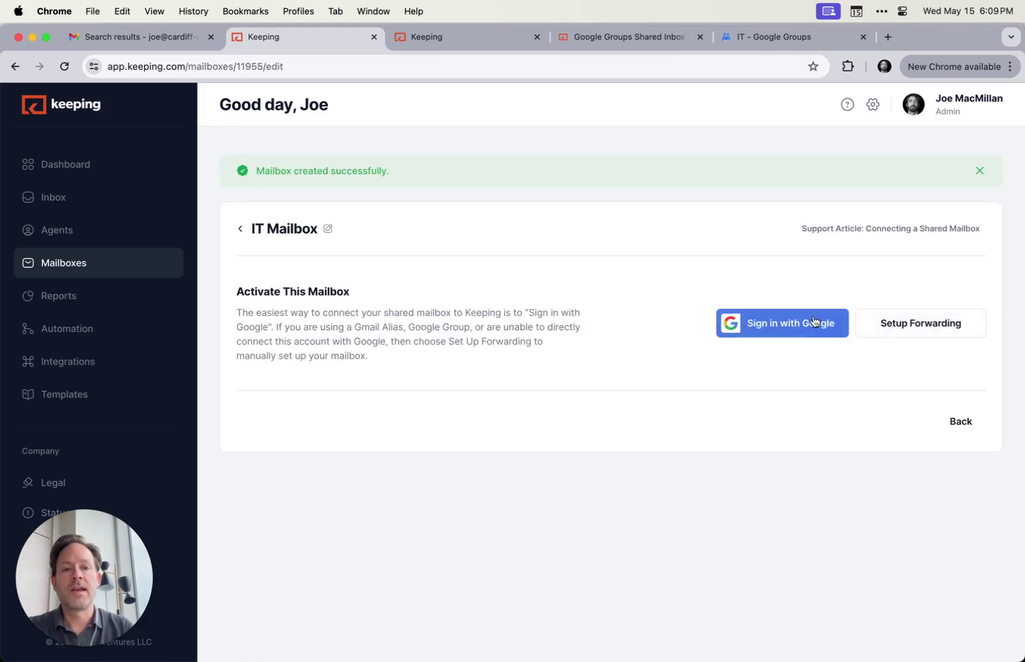
left_click(911, 331)
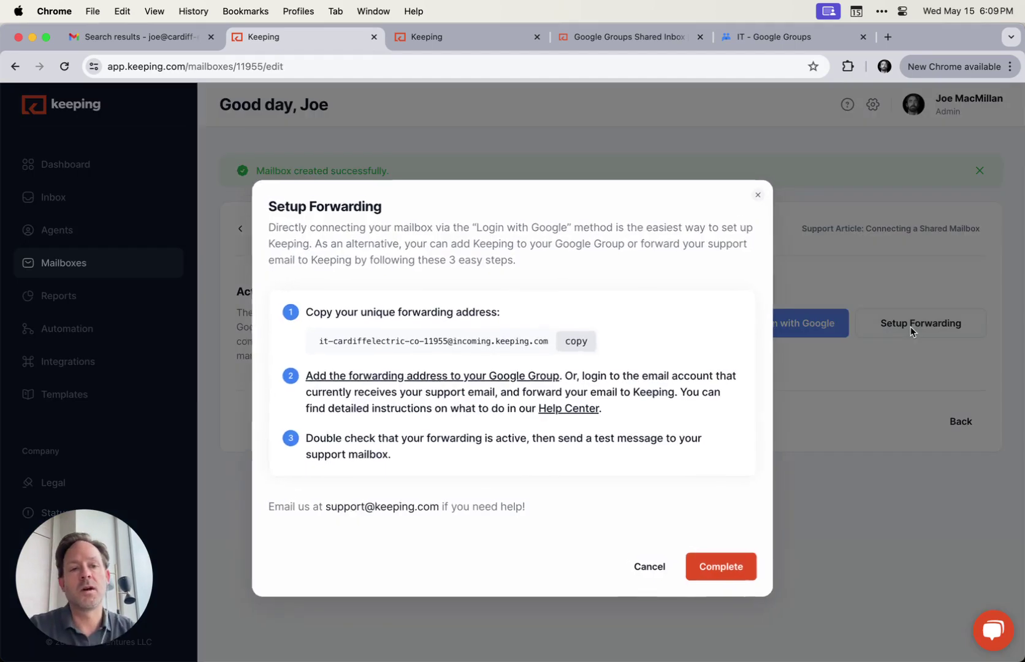
left_click(573, 340)
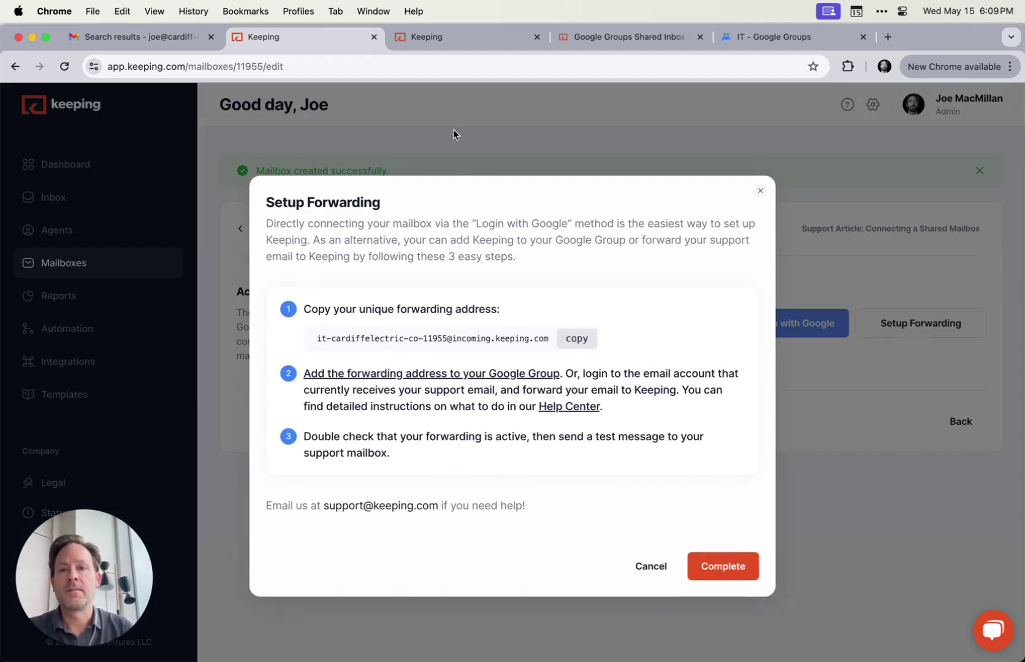
left_click(724, 25)
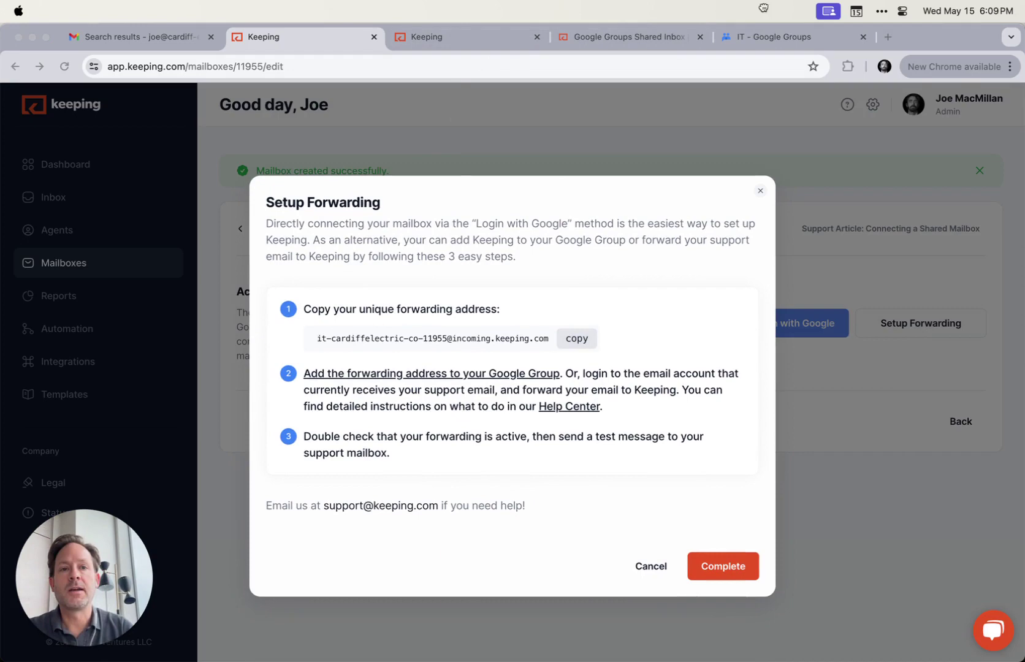
left_click(769, 38)
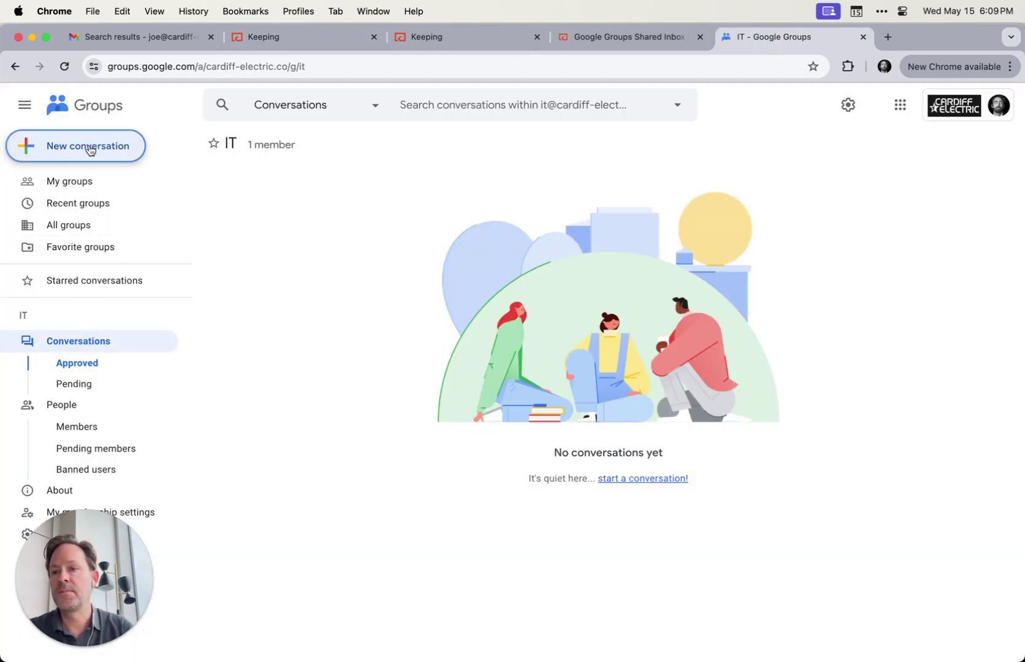
Turn on Allow external members in the IT group's settings and save the changes
left_click(27, 535)
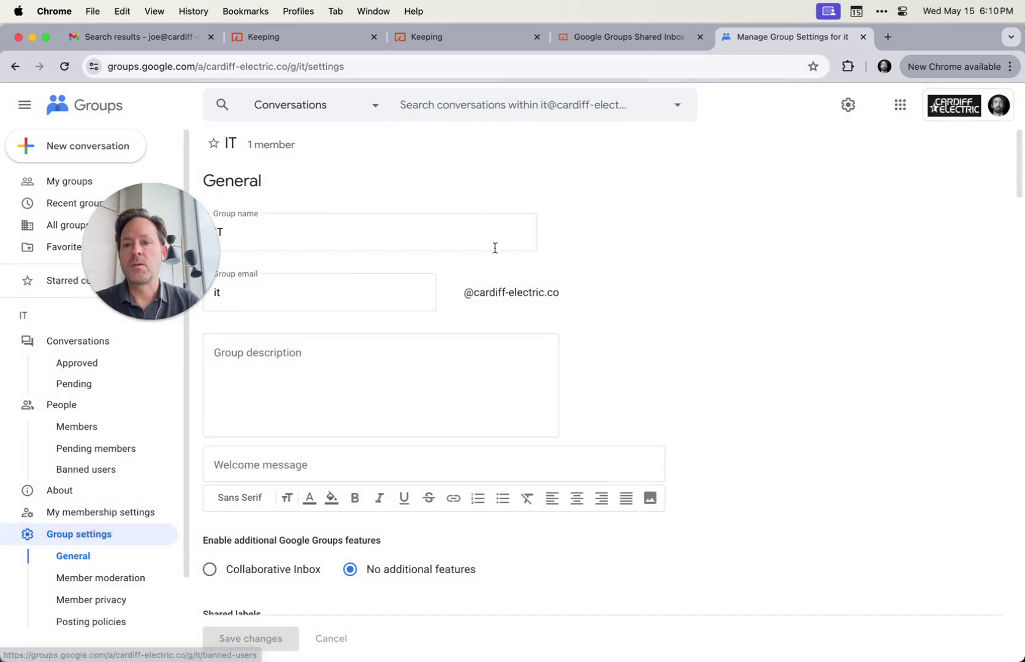
scroll(491, 237, "down", 10)
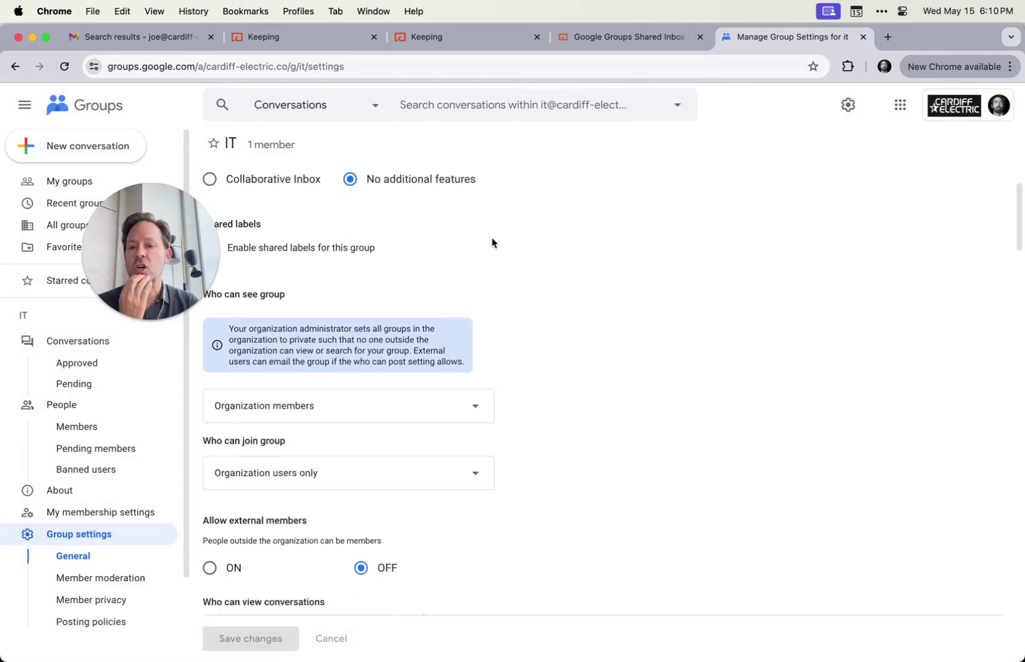
scroll(492, 241, "down", 3)
scroll(492, 241, "up", 3)
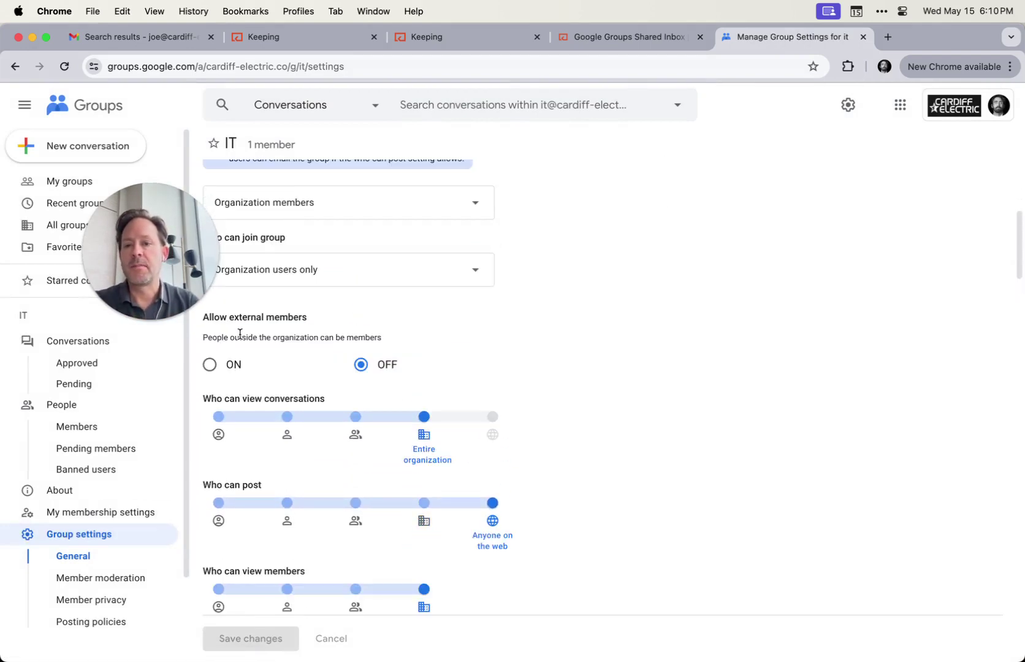
left_click(210, 365)
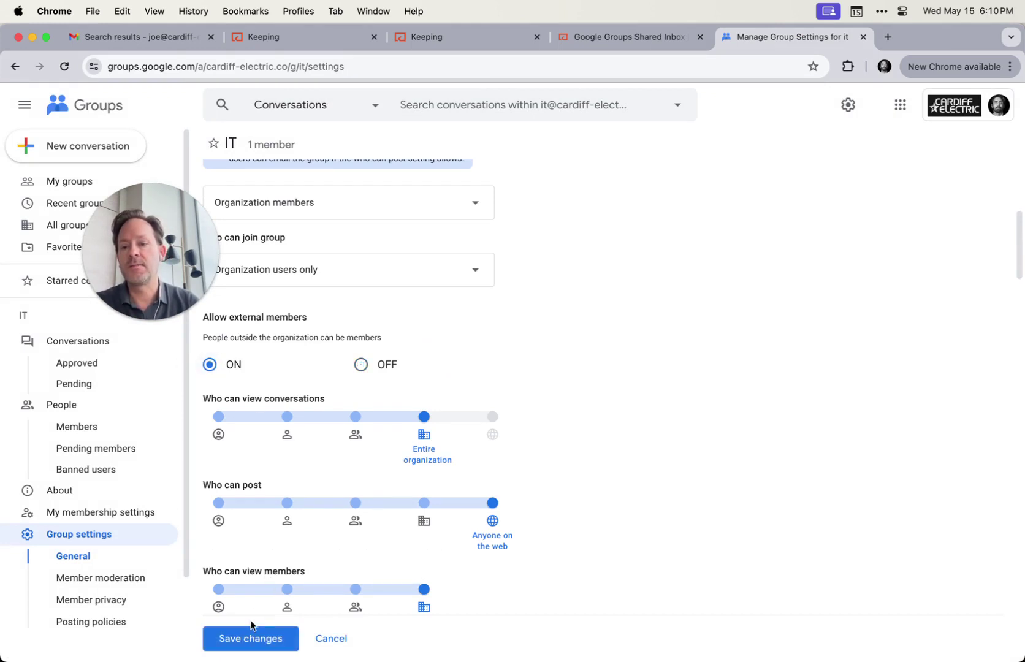
left_click(251, 638)
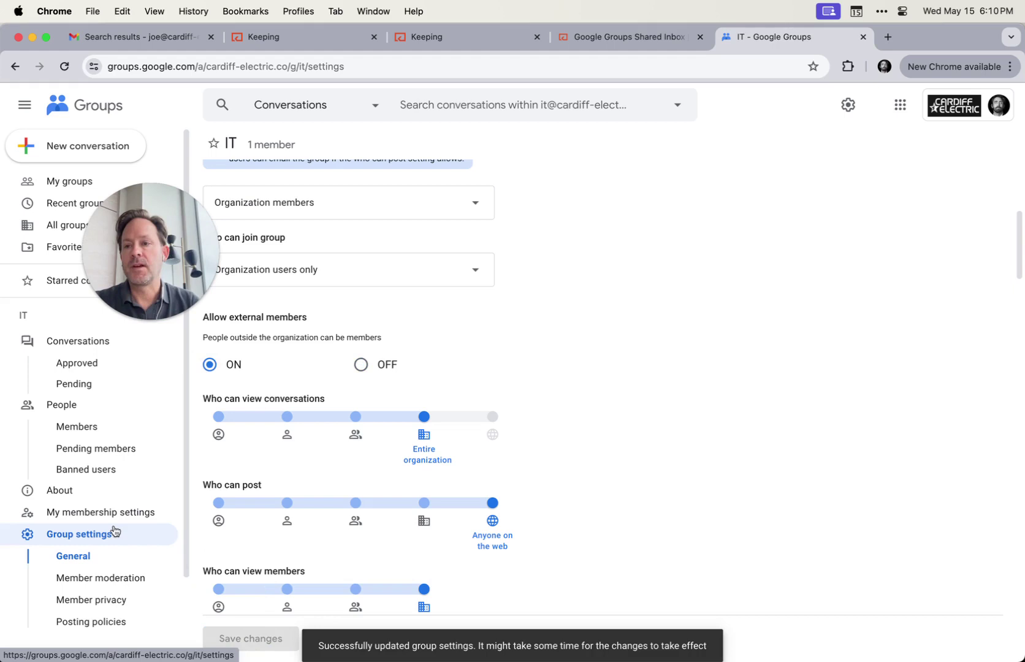
Add the copied Keeping forwarding address as an IT member and set the owner's subscription to No email
left_click(52, 181)
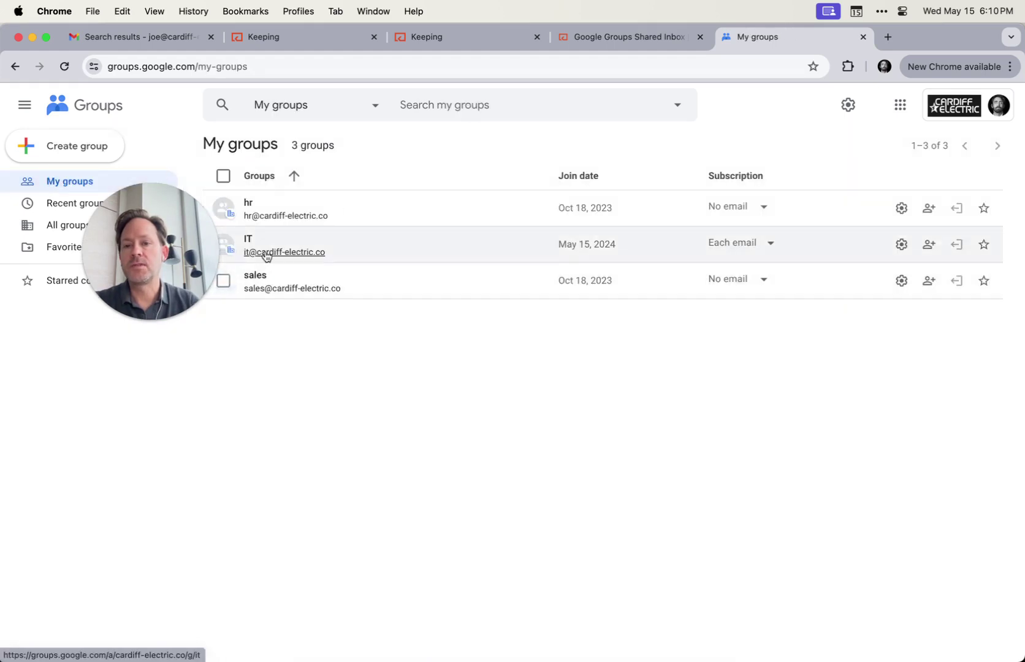
left_click(251, 240)
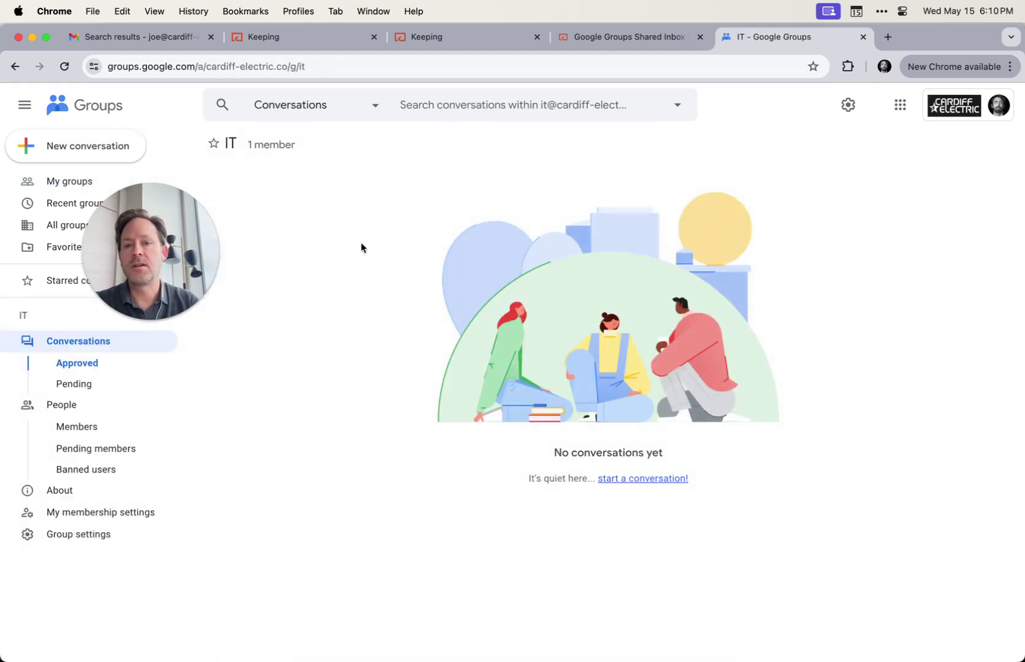
left_click(76, 426)
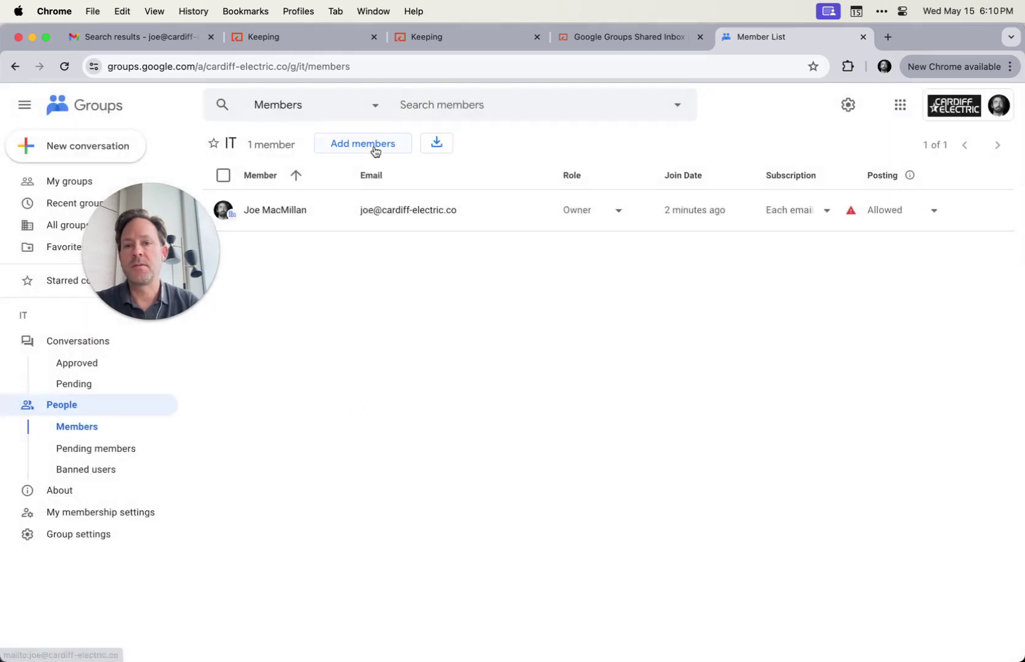
left_click(375, 145)
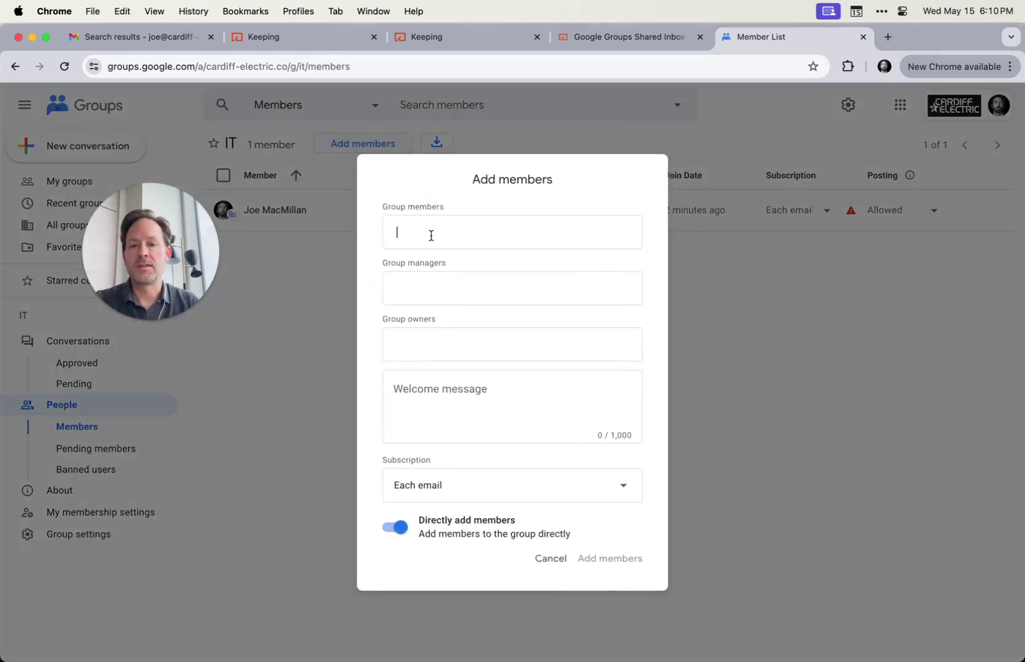
key("super+v")
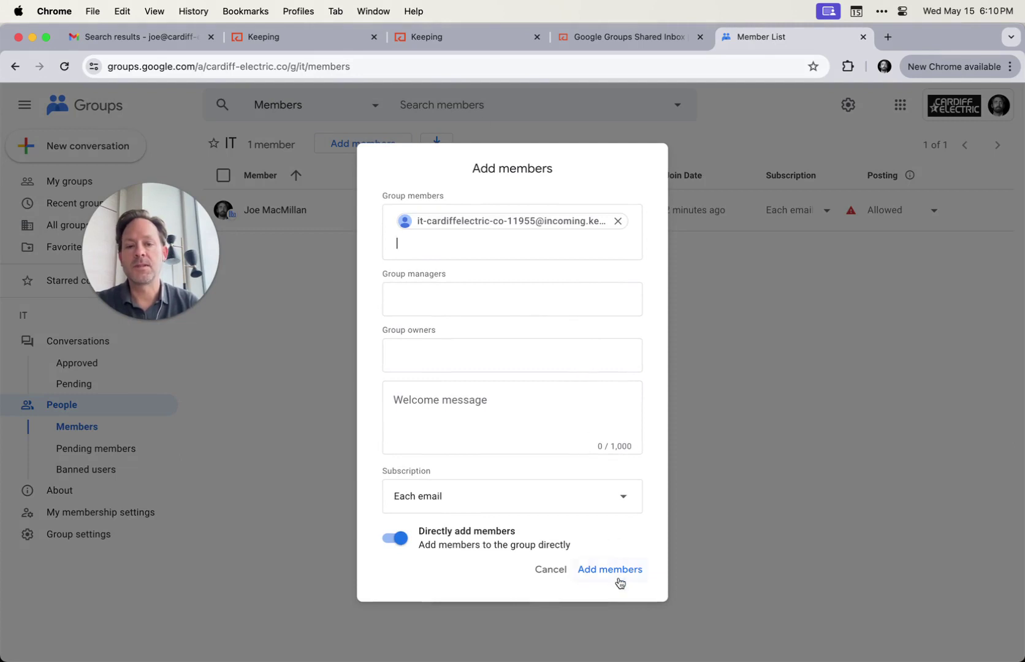
left_click(615, 573)
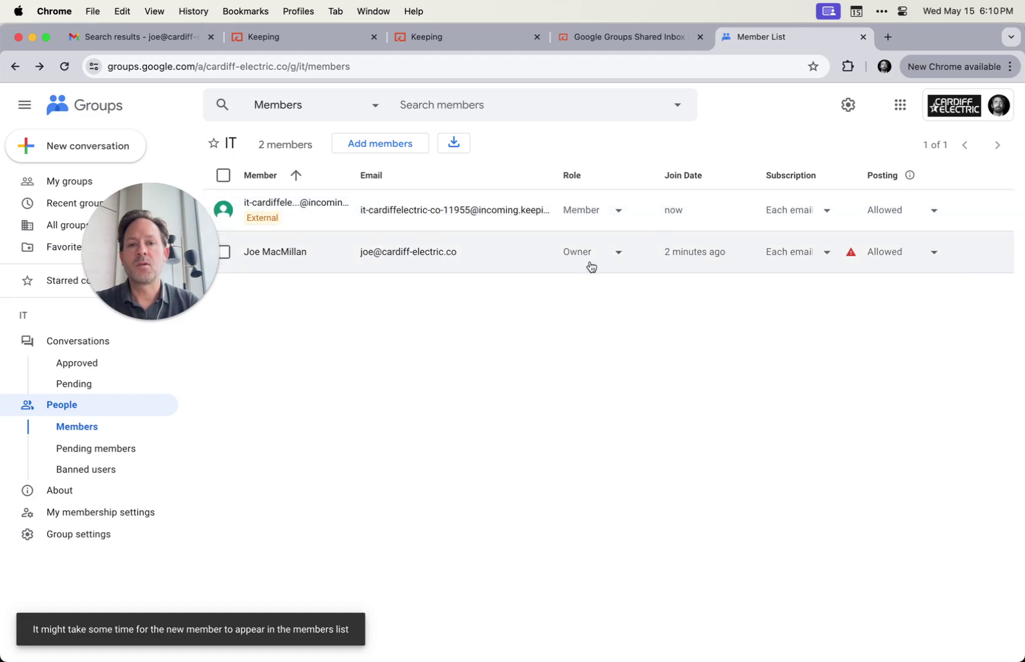
left_click(812, 253)
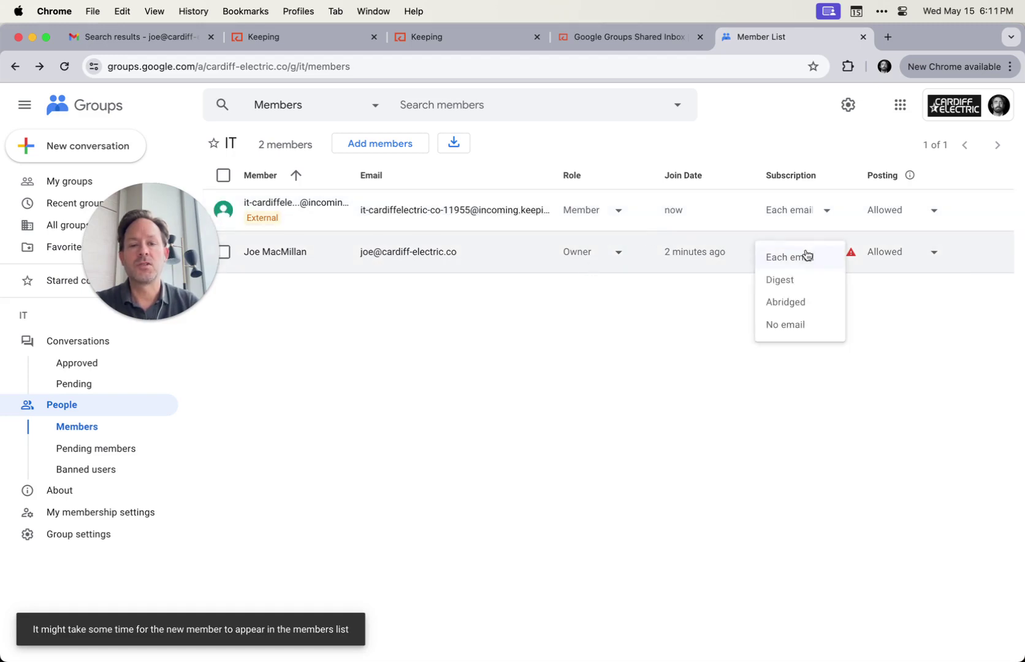
left_click(790, 331)
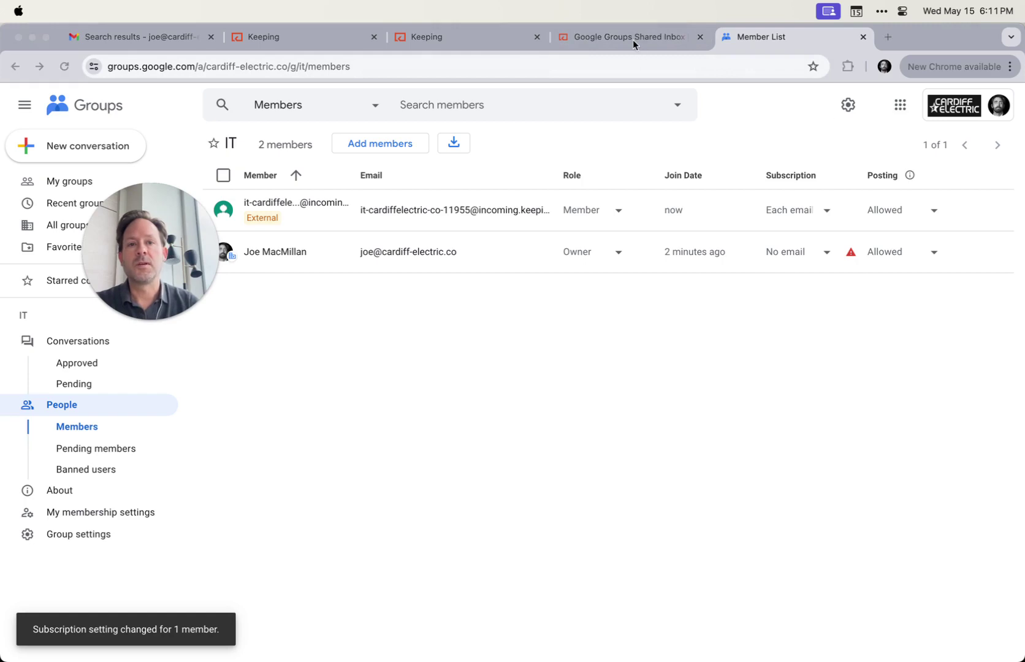
Complete the IT Mailbox forwarding setup in Keeping and go back to the Mailboxes list
left_click(434, 40)
left_click(264, 37)
left_click(720, 562)
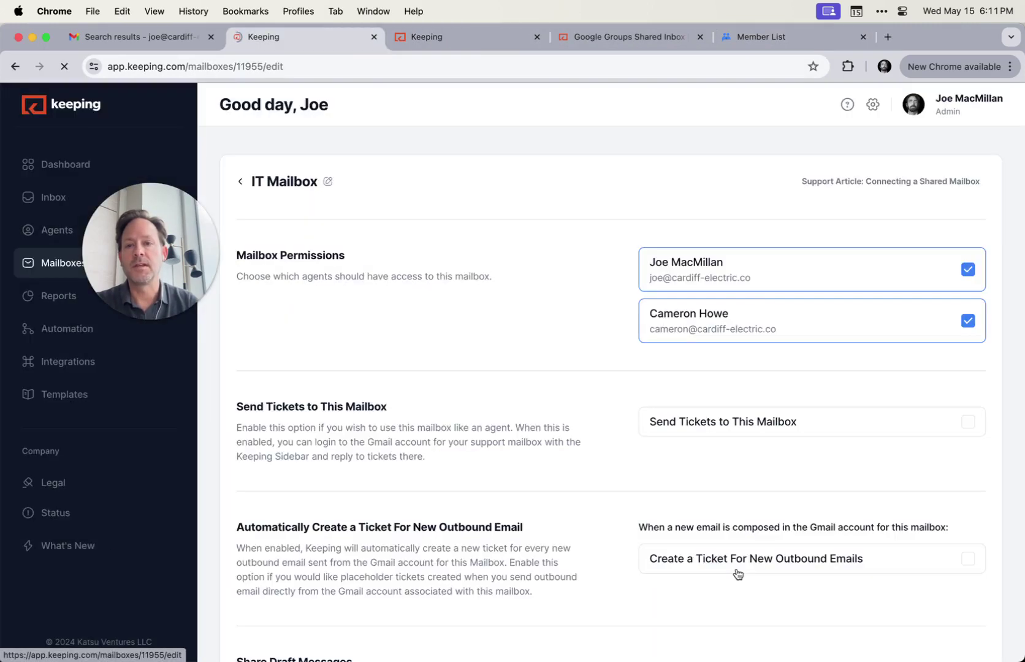
left_click(241, 182)
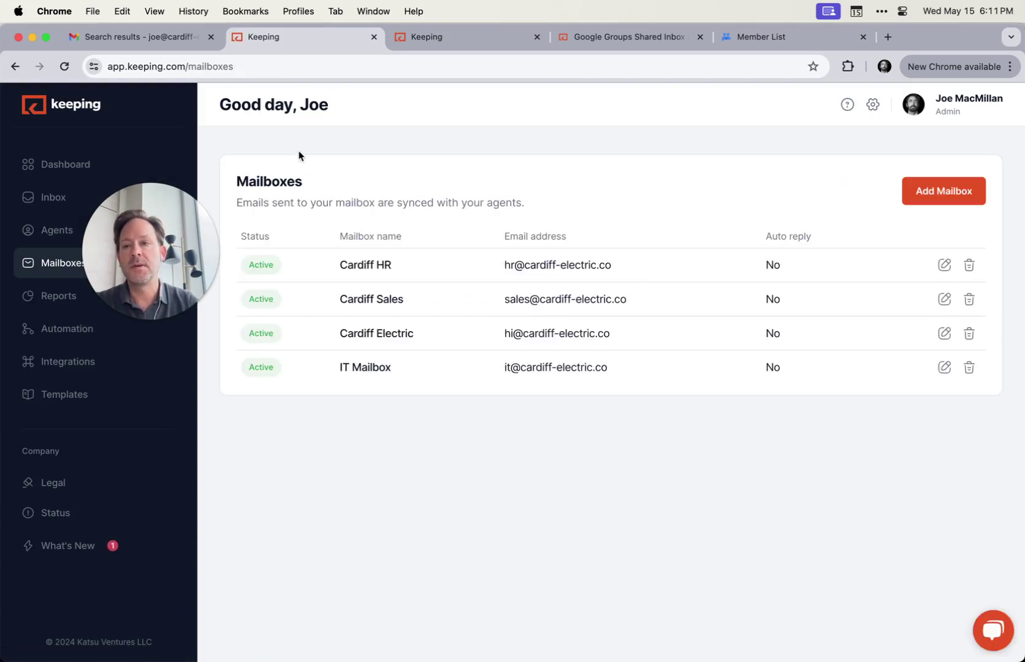
Reload Gmail, view IT Mailbox in the Keeping sidebar, then show Cardiff Sales
left_click(132, 38)
left_click(65, 66)
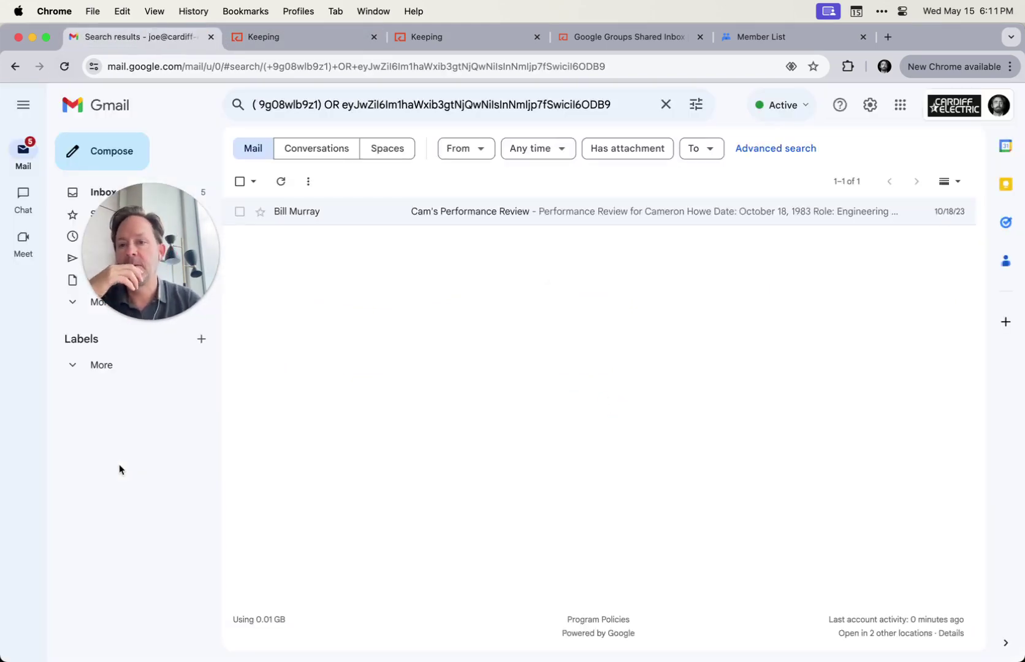
left_click(132, 505)
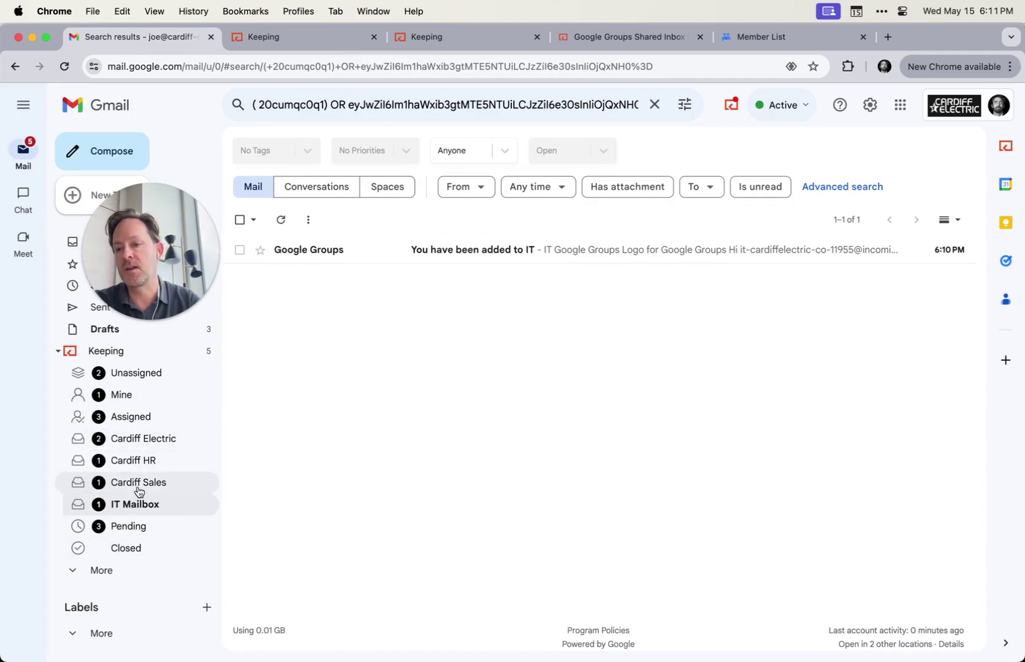
left_click(136, 483)
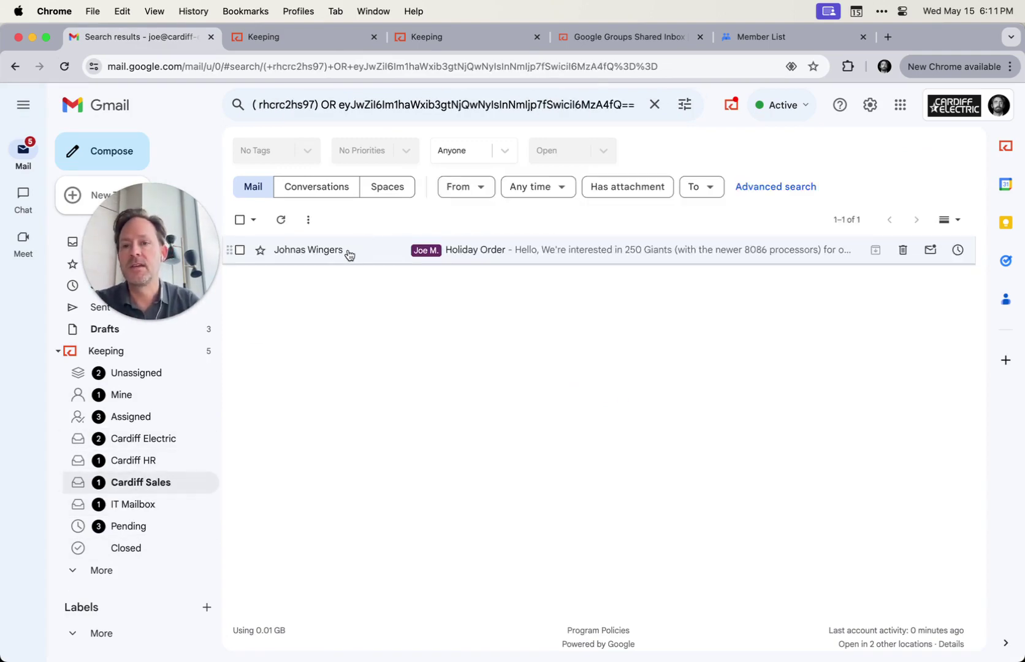
Open the Holiday Order email and review its Keeping Notes, Activity, General tabs and assignee list unchanged
left_click(348, 253)
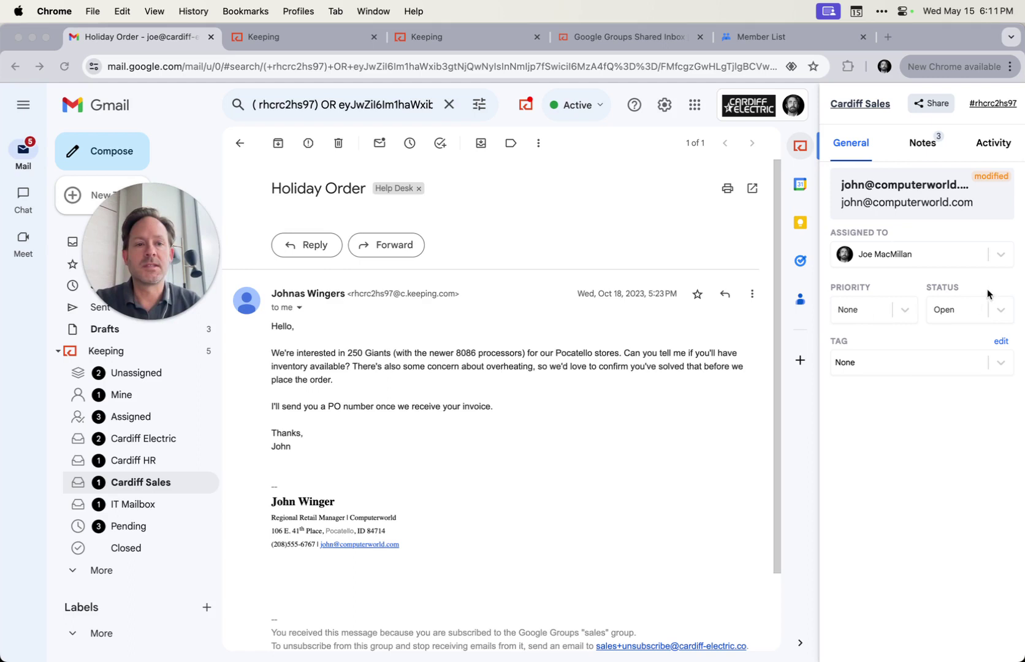
left_click(923, 143)
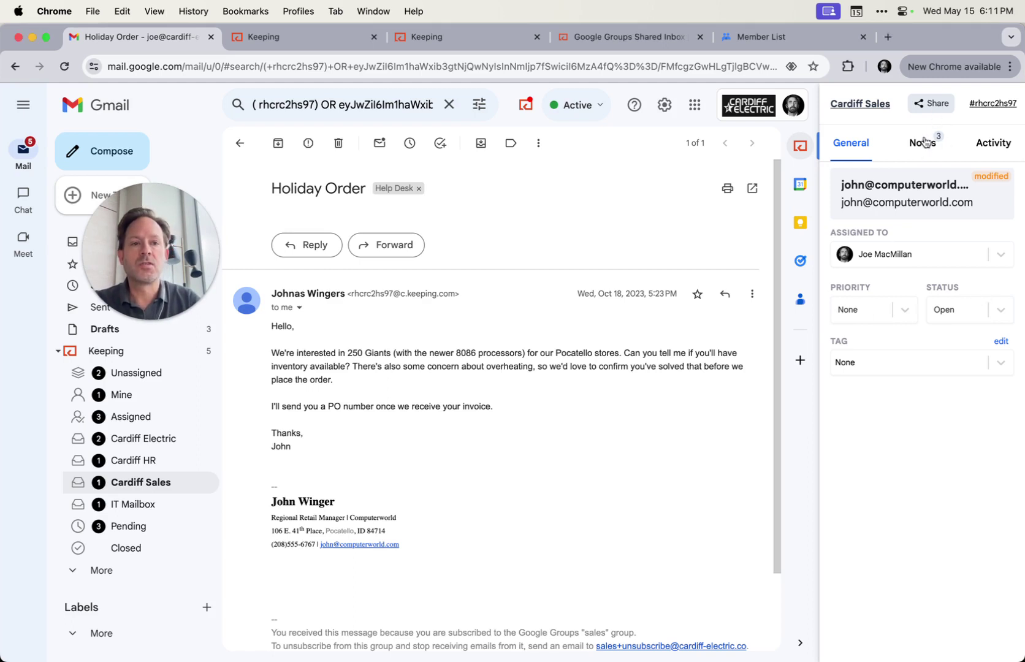
left_click(996, 146)
left_click(849, 143)
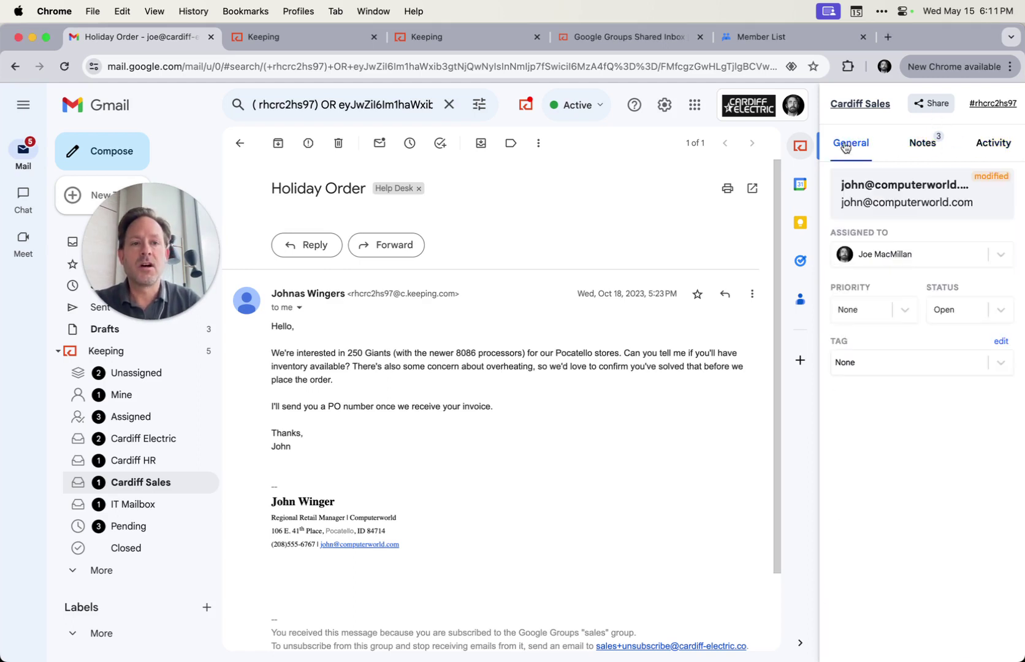
left_click(937, 256)
left_click(947, 255)
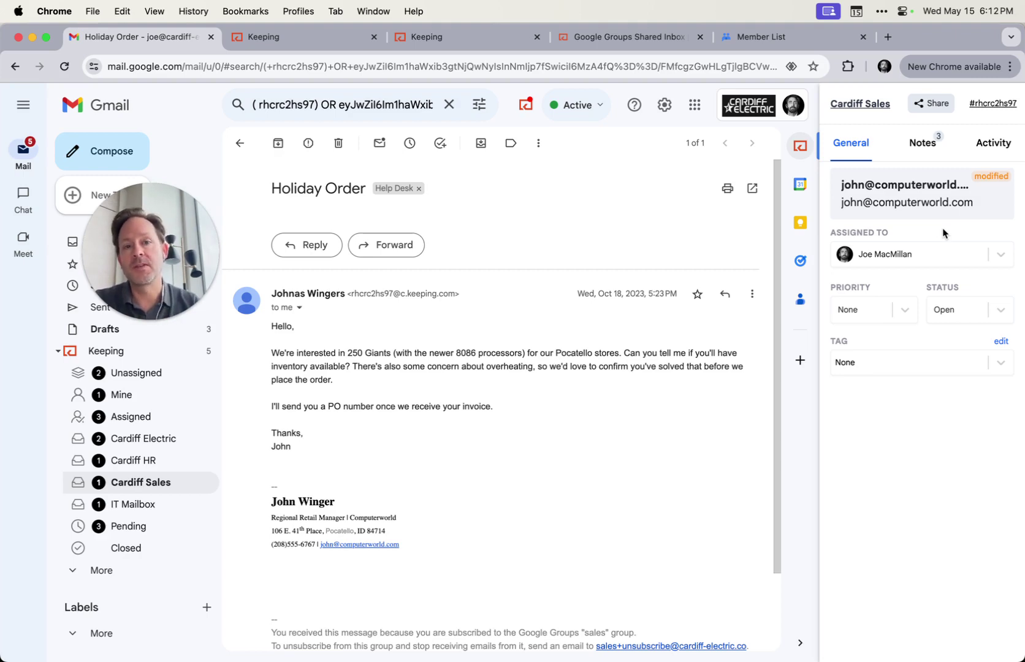
Bring up Keeping's Google Groups Shared Inbox page and scroll through its feature sections
left_click(606, 37)
scroll(546, 276, "down", 10)
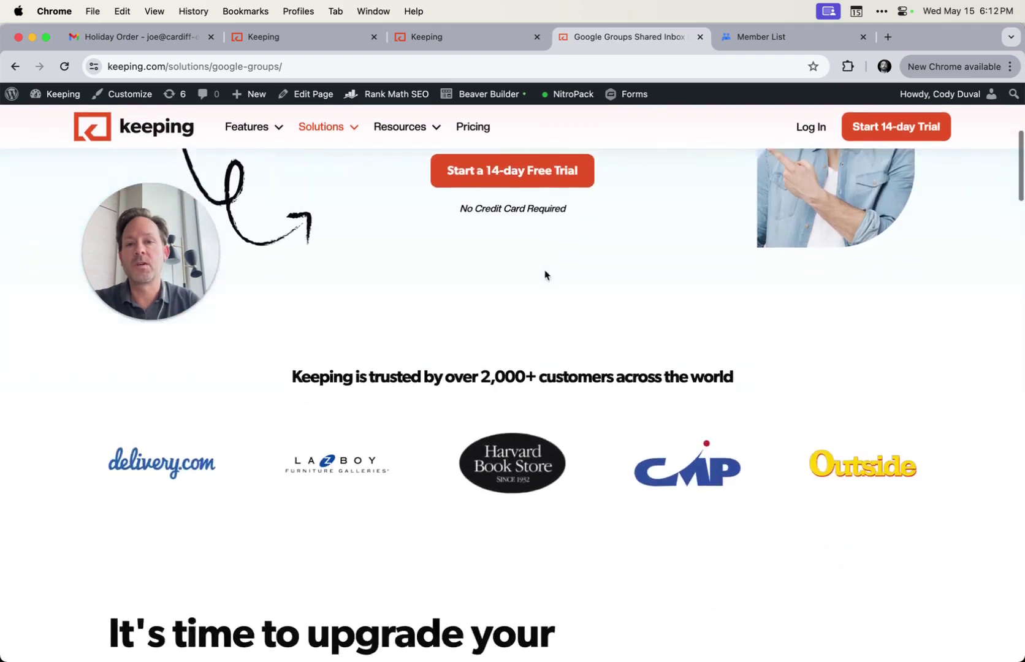
scroll(545, 275, "down", 10)
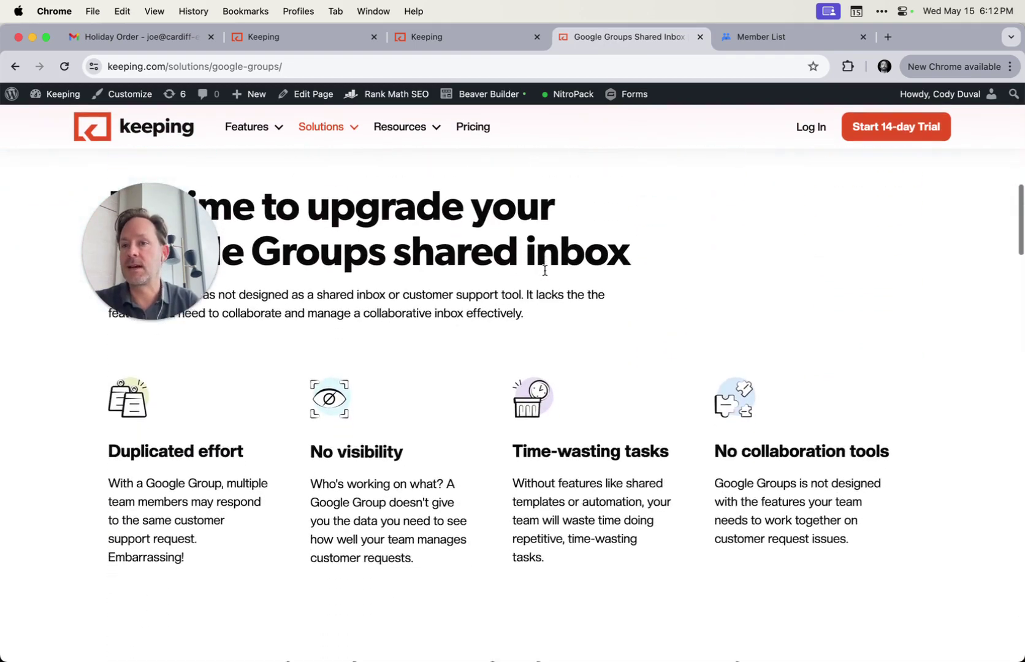
scroll(545, 275, "down", 6)
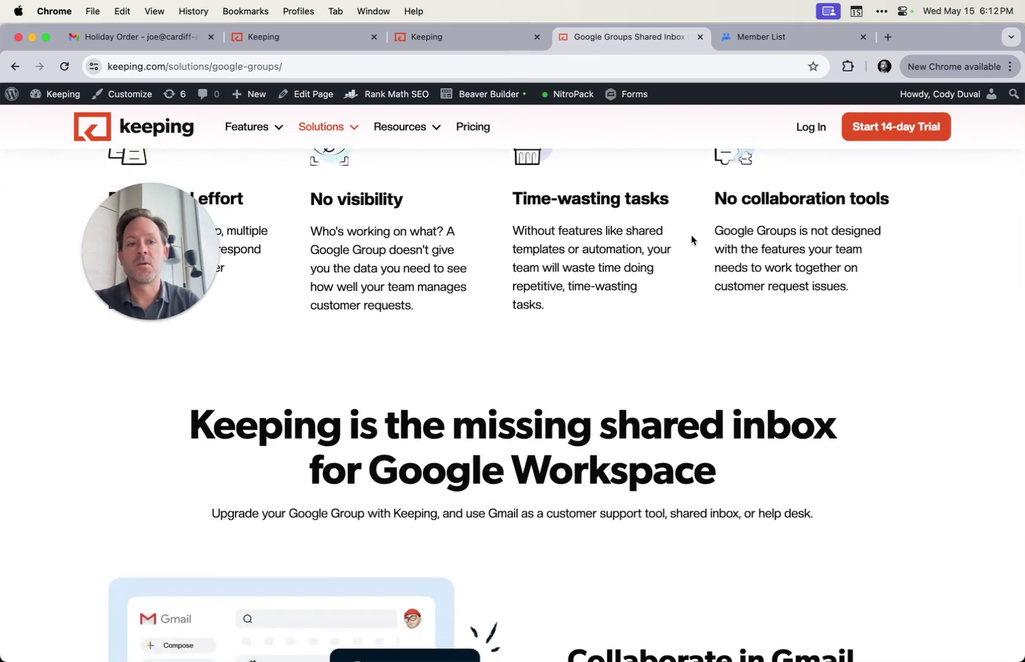